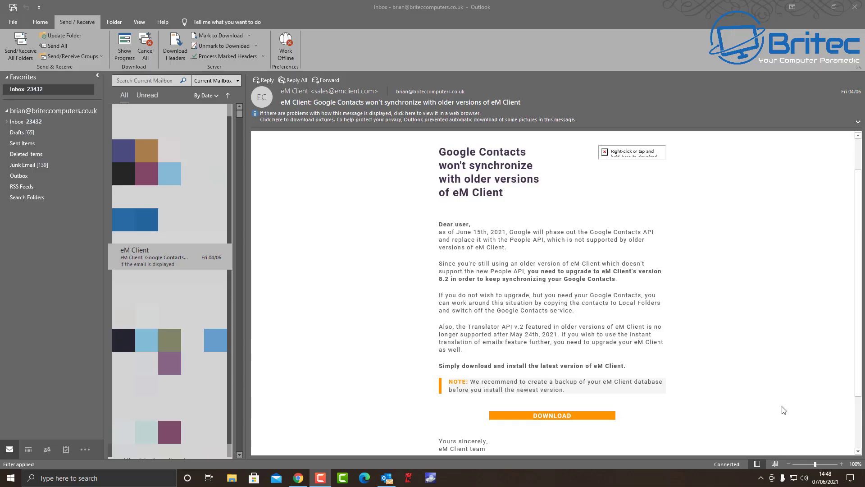
Check Outlook Options' accessibility settings unchanged, then start Read Aloud on the eM Client email.
{"action": "left_click", "coordinate": [13, 22]}
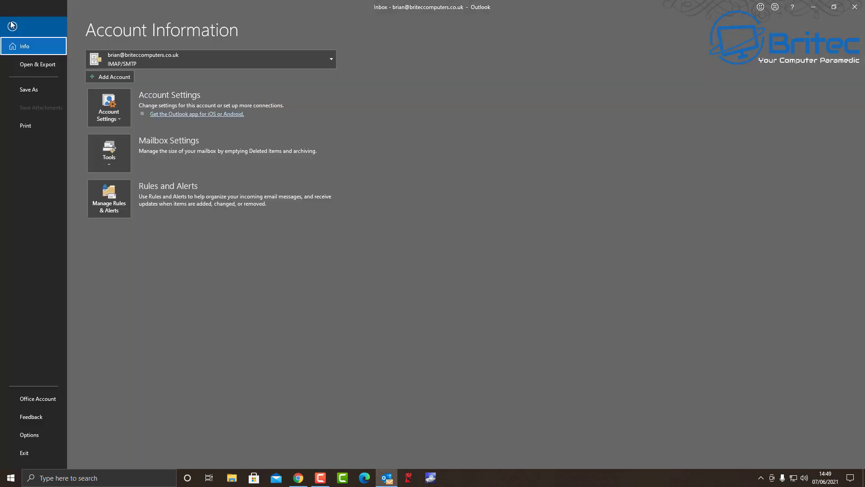
{"action": "left_click", "coordinate": [44, 433]}
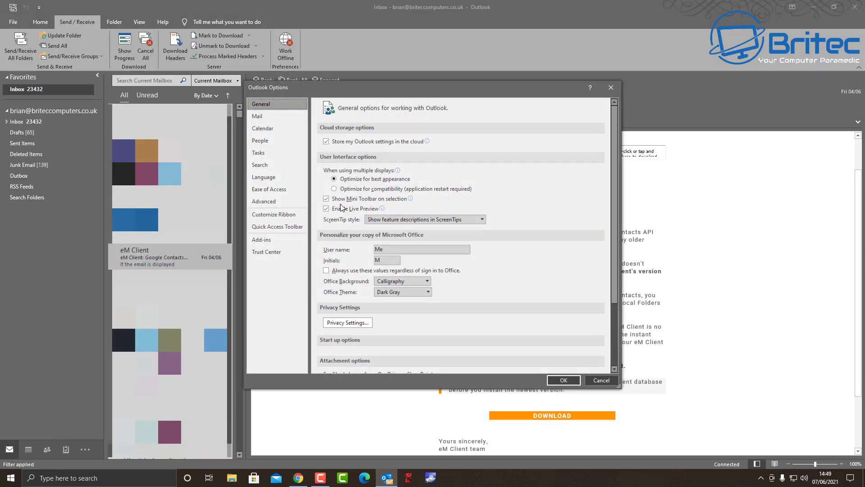
{"action": "left_click", "coordinate": [265, 192]}
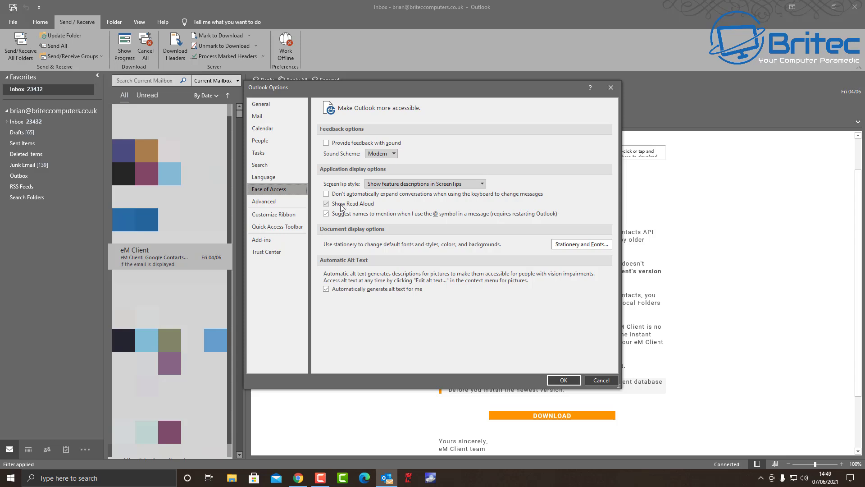
{"action": "left_click", "coordinate": [601, 380]}
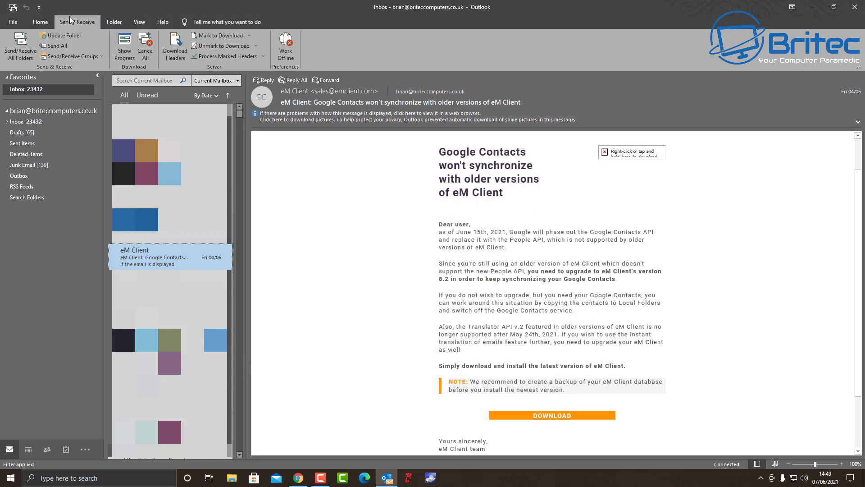
{"action": "left_click", "coordinate": [42, 23]}
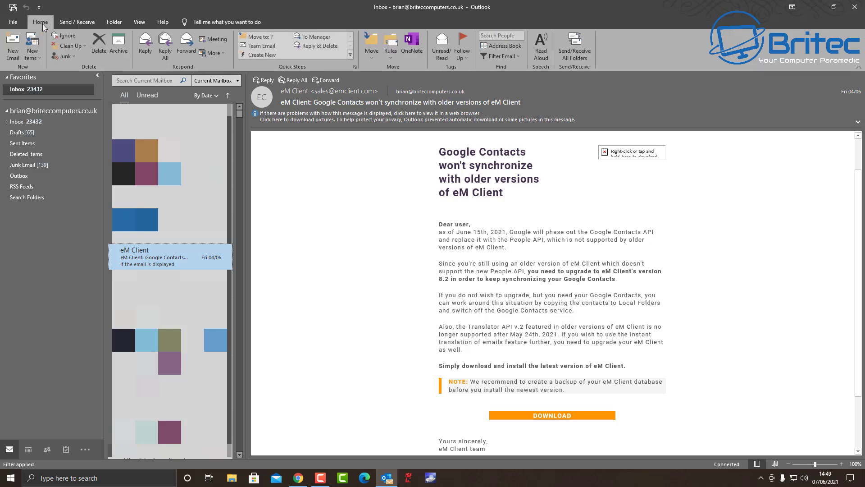
{"action": "left_click", "coordinate": [545, 47]}
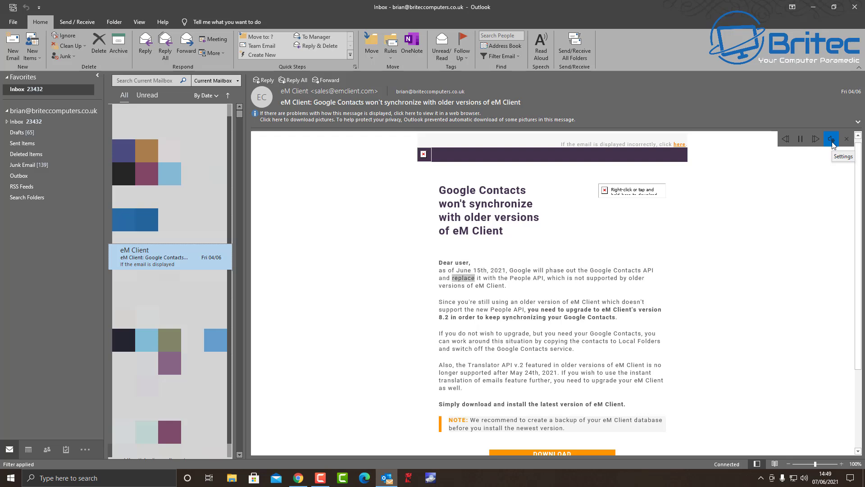
In Read Aloud settings, raise the reading speed, then lower it back down.
{"action": "left_click", "coordinate": [832, 140]}
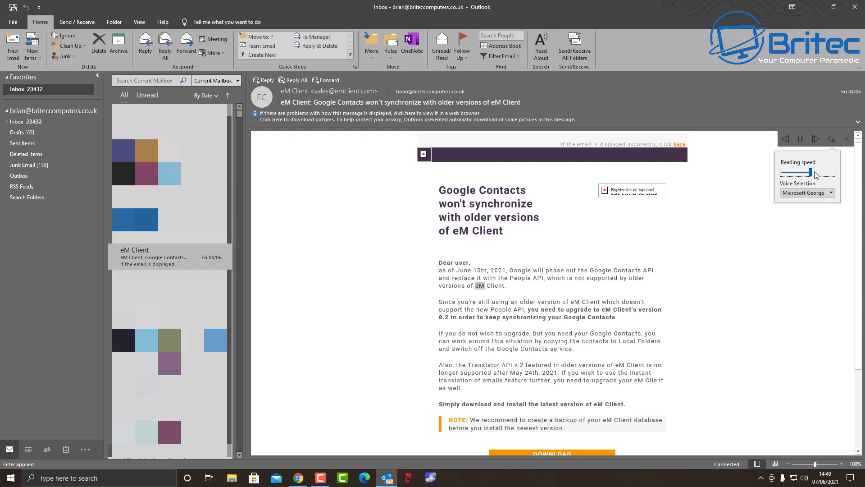
{"action": "left_click_drag", "start_coordinate": [807, 171], "coordinate": [816, 176]}
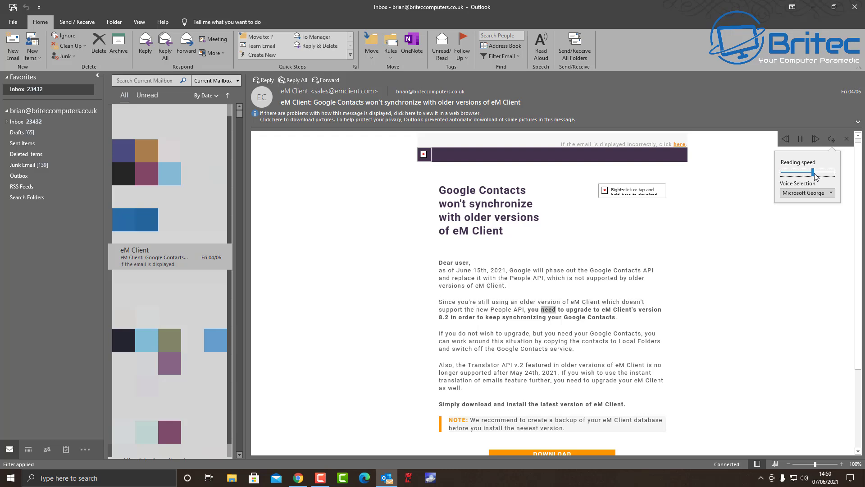
{"action": "mouse_move", "coordinate": [815, 175]}
{"action": "left_mouse_down"}
{"action": "mouse_move", "coordinate": [801, 179]}
{"action": "mouse_move", "coordinate": [809, 178]}
{"action": "left_mouse_up"}
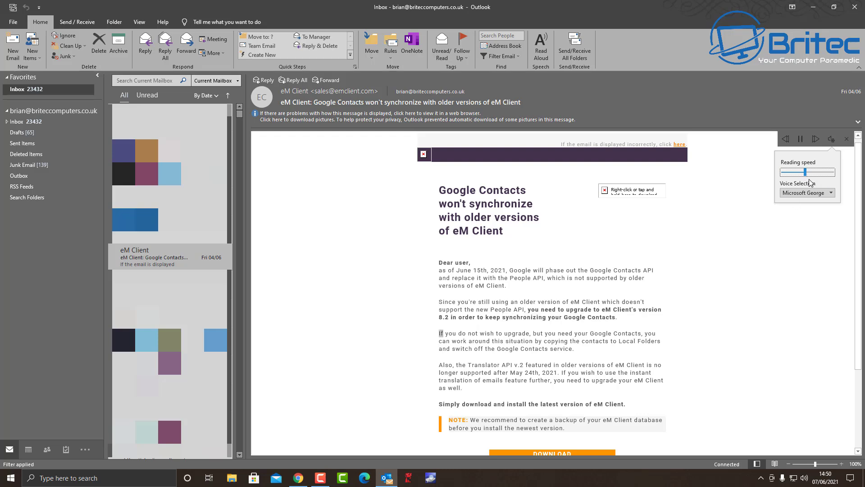
Switch the Read Aloud voice to Microsoft Hazel, then Microsoft Susan, and close the settings.
{"action": "left_click", "coordinate": [832, 194]}
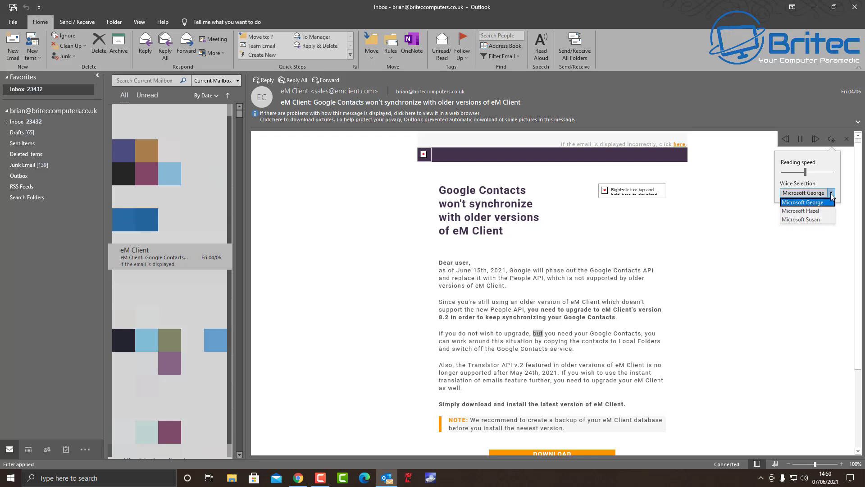
{"action": "left_click", "coordinate": [813, 209]}
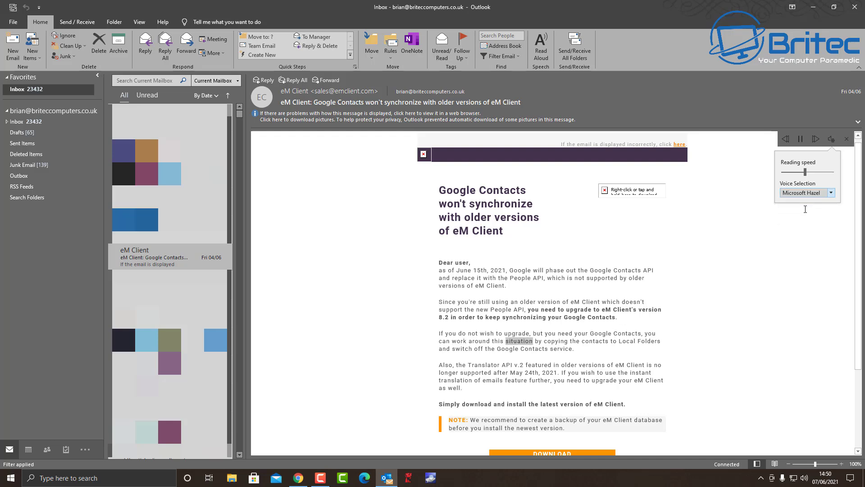
{"action": "left_click", "coordinate": [832, 194]}
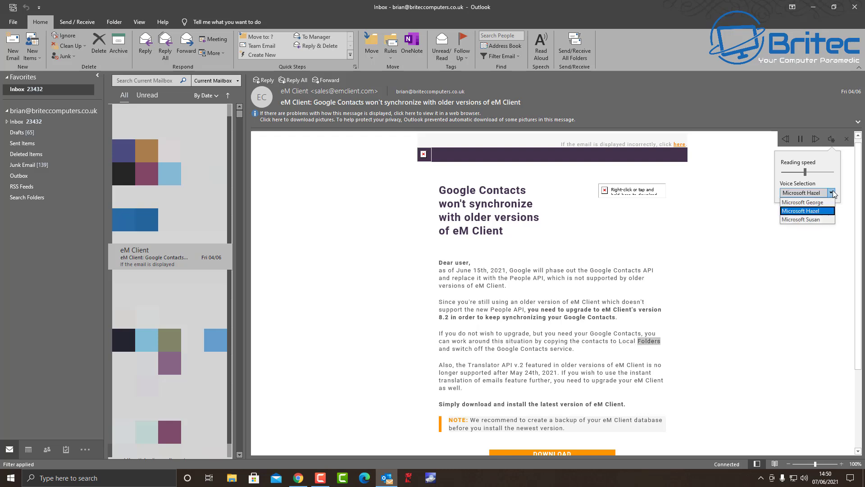
{"action": "left_click", "coordinate": [816, 220]}
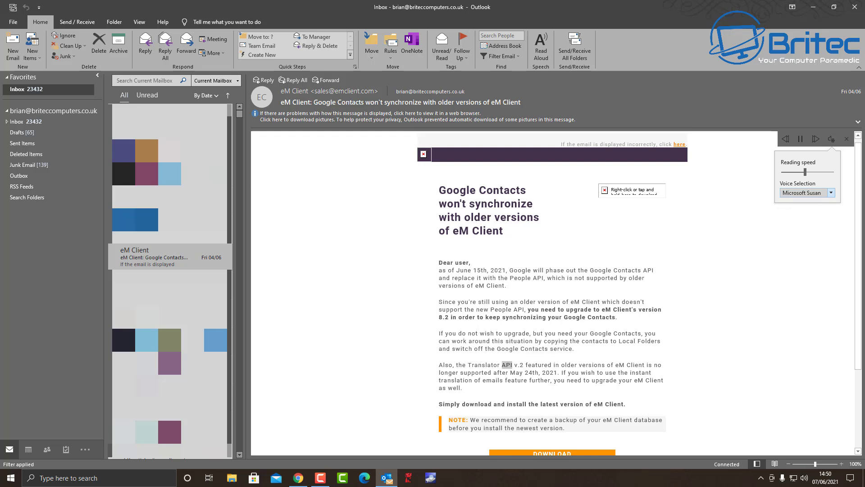
{"action": "left_click", "coordinate": [838, 212]}
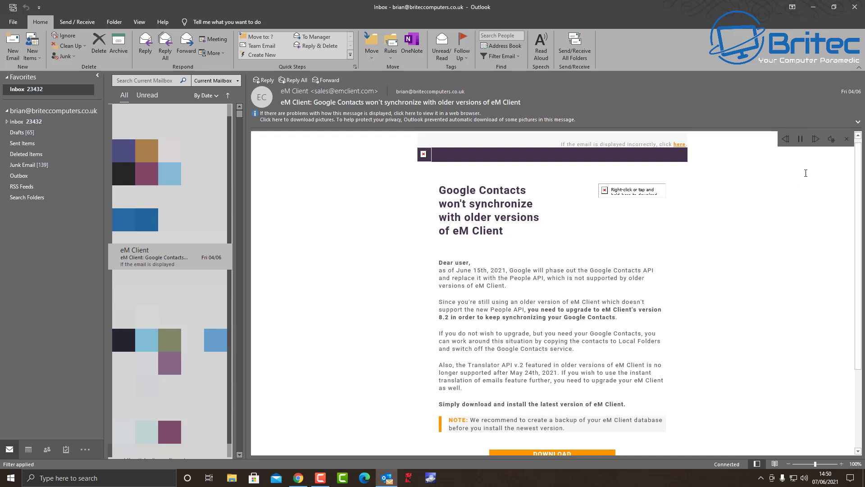
Stop Read Aloud from reading the eM Client email.
{"action": "left_click", "coordinate": [847, 138]}
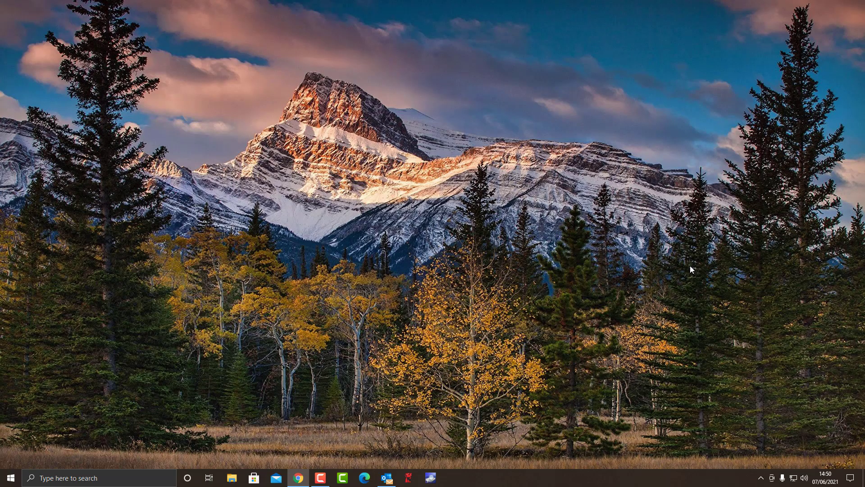